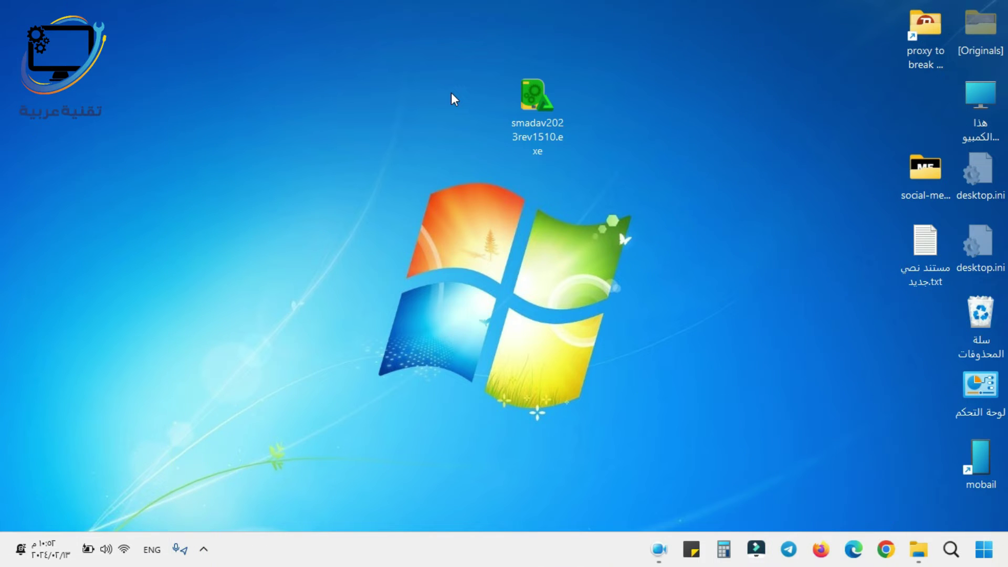
- Run the smadav2023rev1510.exe installer from the desktop and confirm English as the setup language
{"action": "left_click_drag", "start_coordinate": [451, 93], "coordinate": [628, 173]}
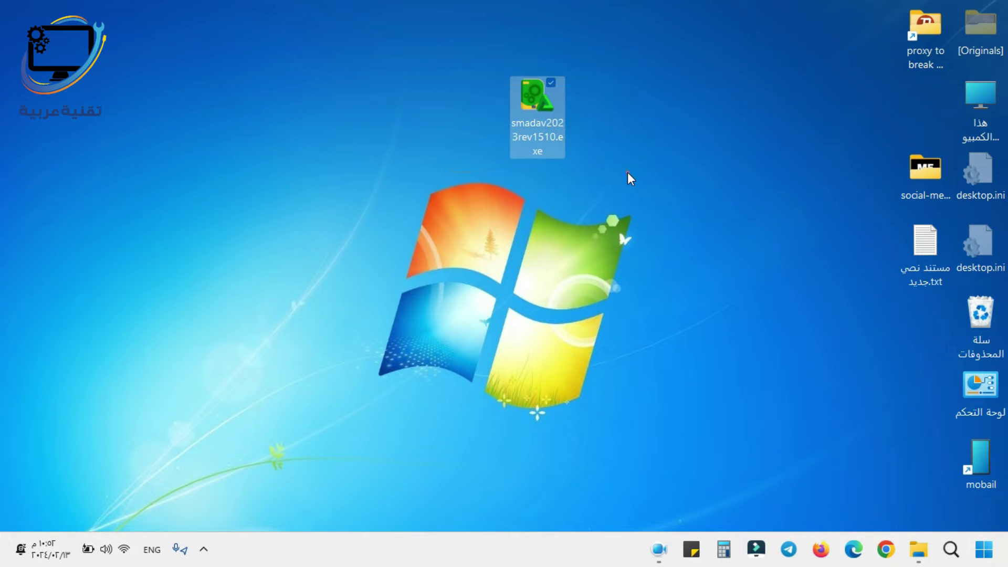
{"action": "double_click", "coordinate": [547, 126]}
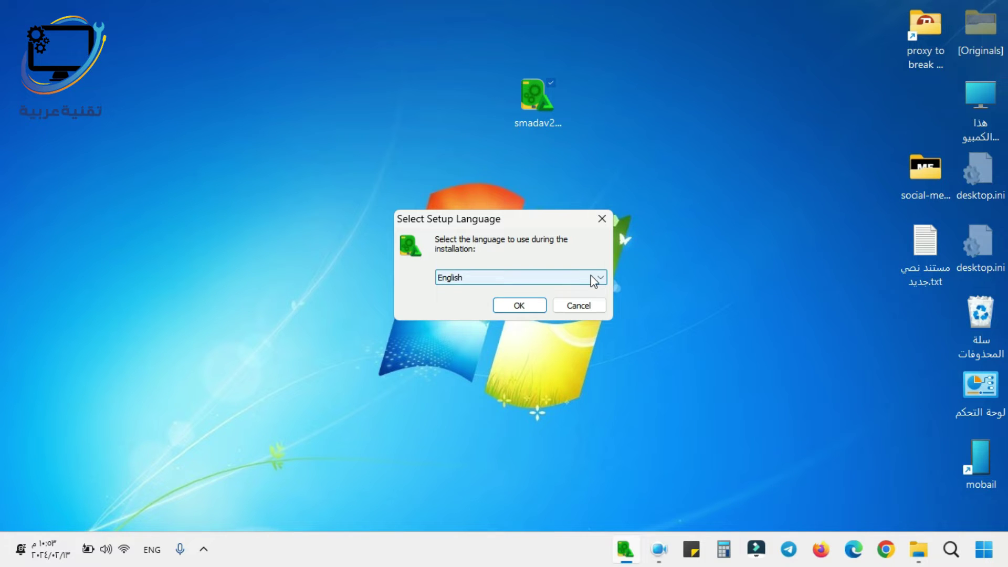
{"action": "left_click", "coordinate": [594, 277]}
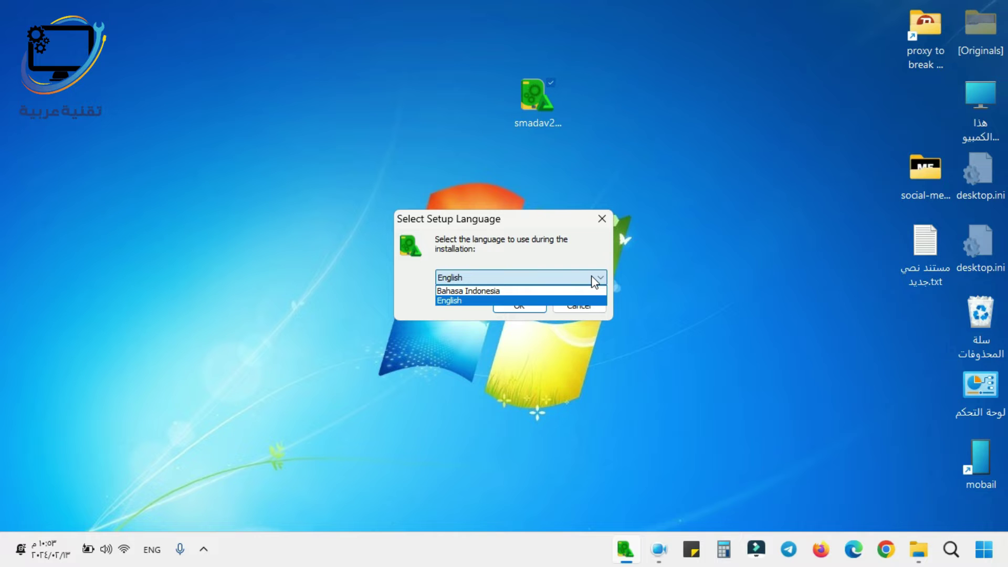
{"action": "left_click", "coordinate": [593, 280]}
{"action": "left_click", "coordinate": [522, 304]}
- Start the SMADAV setup, read through the license agreement to its end and accept it
{"action": "left_click", "coordinate": [591, 392]}
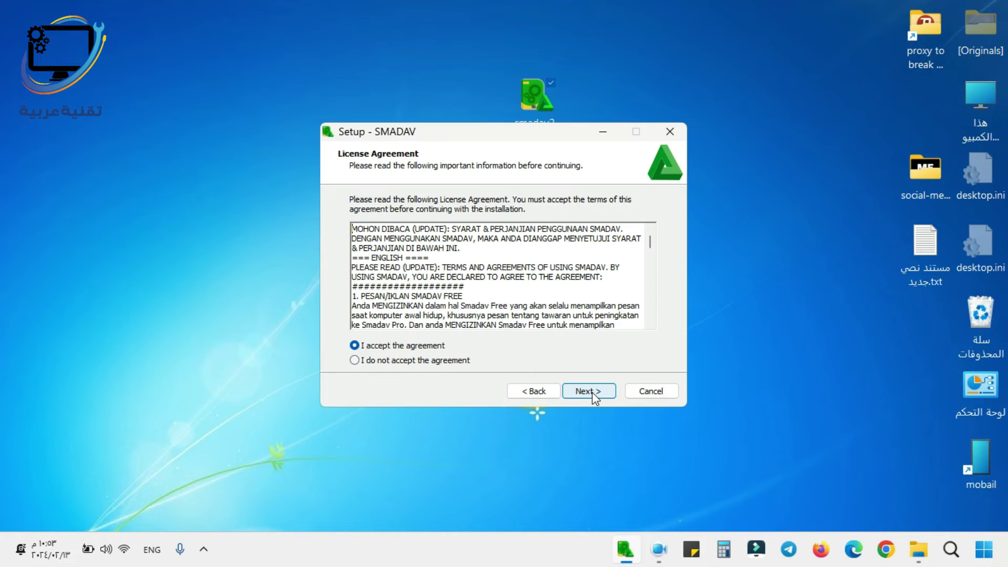
{"action": "left_click_drag", "start_coordinate": [650, 241], "coordinate": [648, 312]}
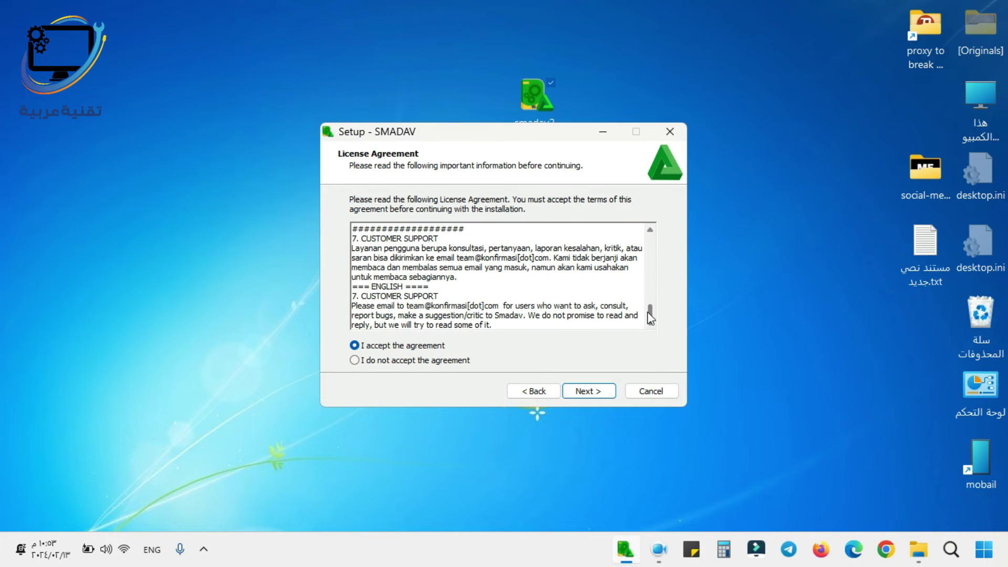
{"action": "left_click", "coordinate": [596, 390]}
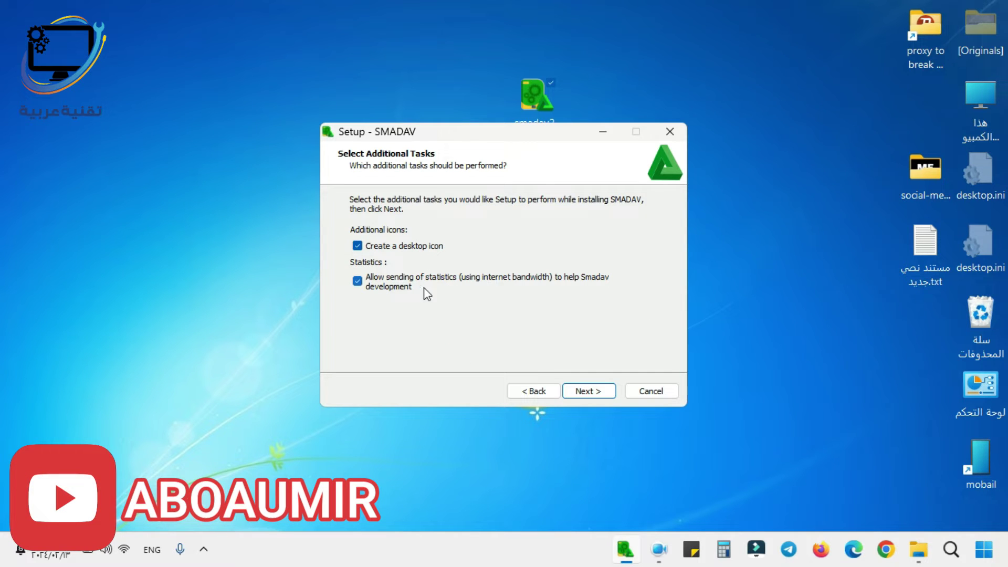
- Install SMADAV with the desktop icon and statistics sending enabled, and finish setup with Launch SMADAV checked
{"action": "left_click", "coordinate": [591, 392]}
{"action": "left_click", "coordinate": [571, 395]}
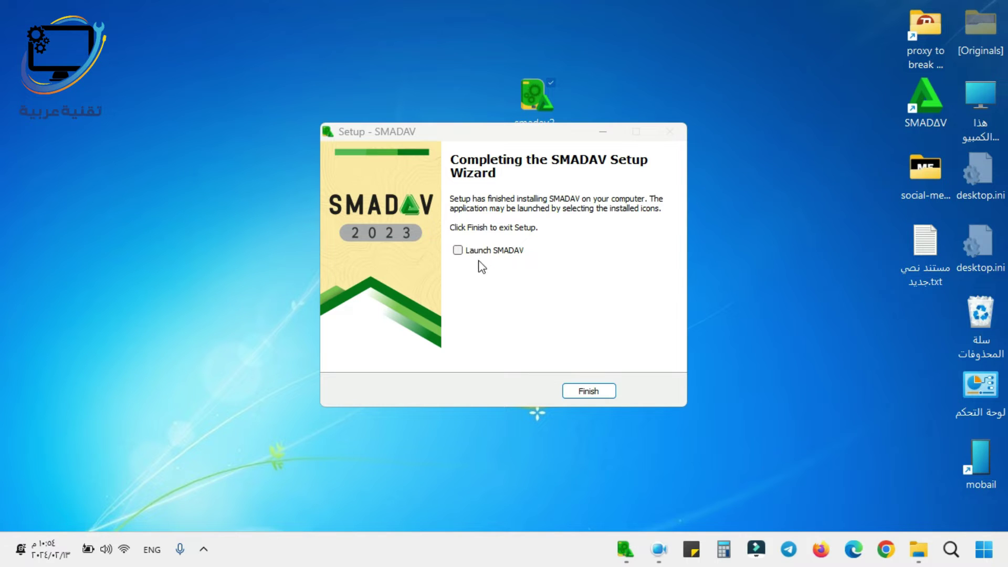
{"action": "left_click", "coordinate": [458, 250]}
{"action": "left_click", "coordinate": [597, 392]}
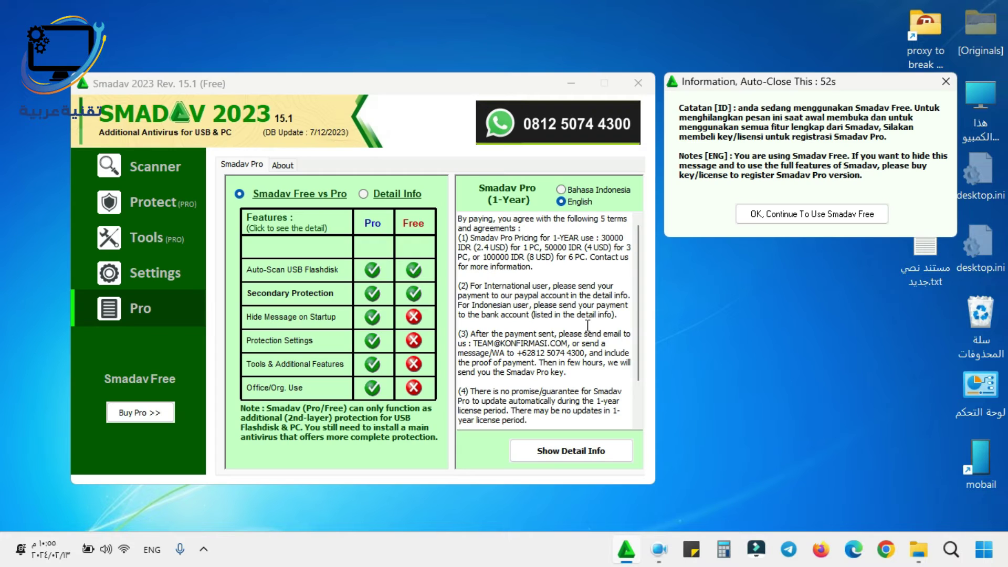
- Examine the feature explanations in the Smadav Free vs Pro comparison table
{"action": "mouse_move", "coordinate": [366, 339]}
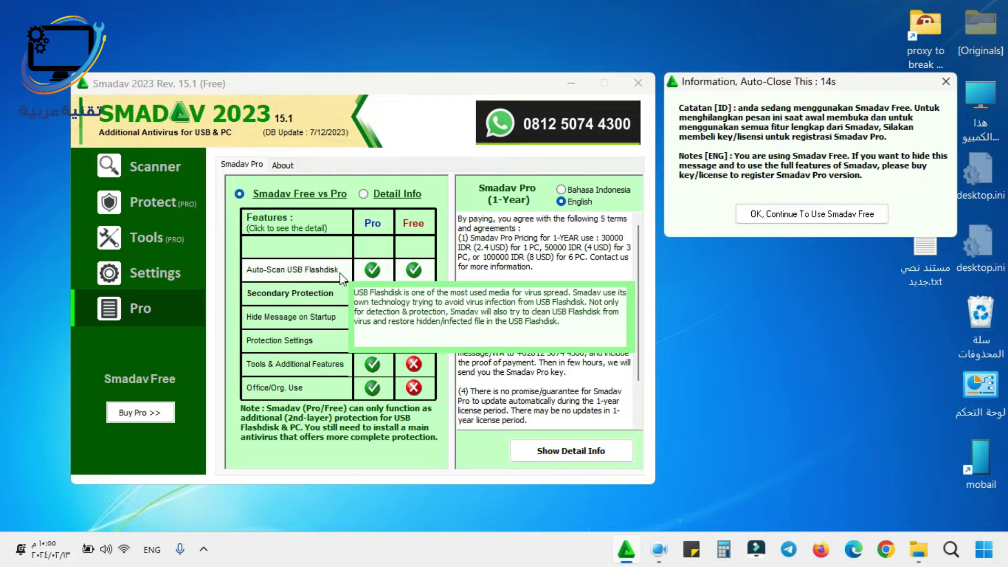
{"action": "mouse_move", "coordinate": [341, 302]}
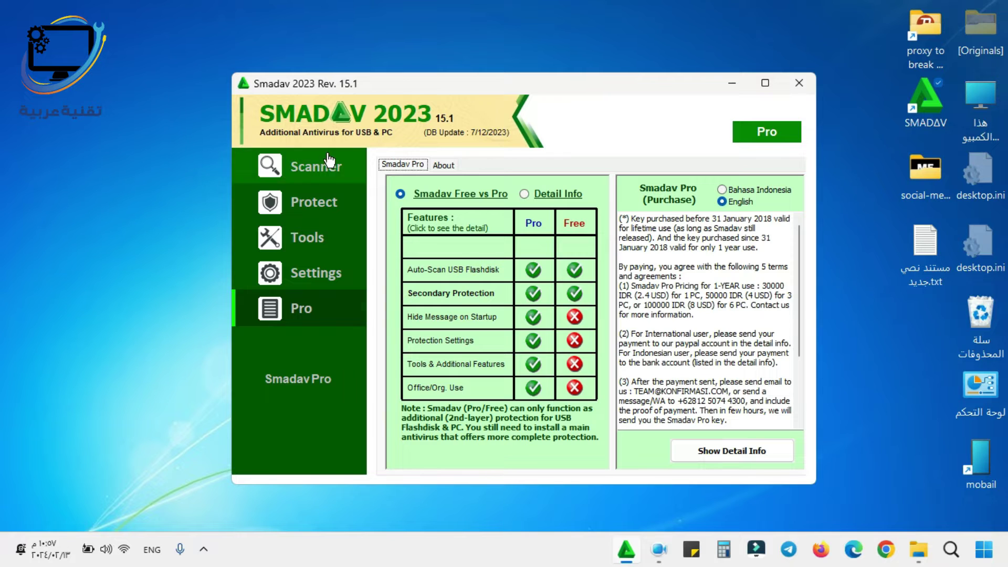
- Examine the Scanner's drive and system area tree and its Scan All Drive option
{"action": "left_click", "coordinate": [336, 173]}
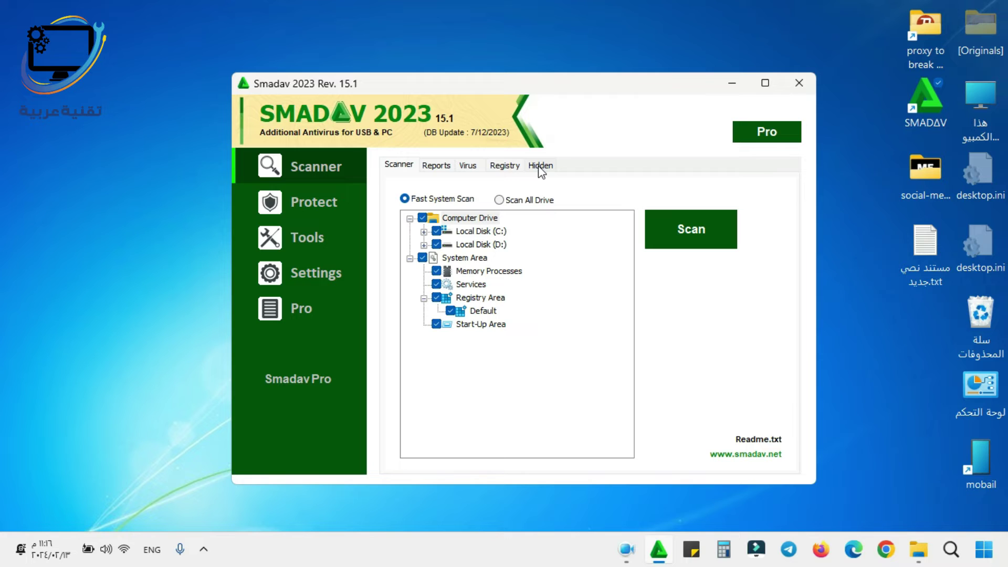
{"action": "left_click", "coordinate": [394, 169]}
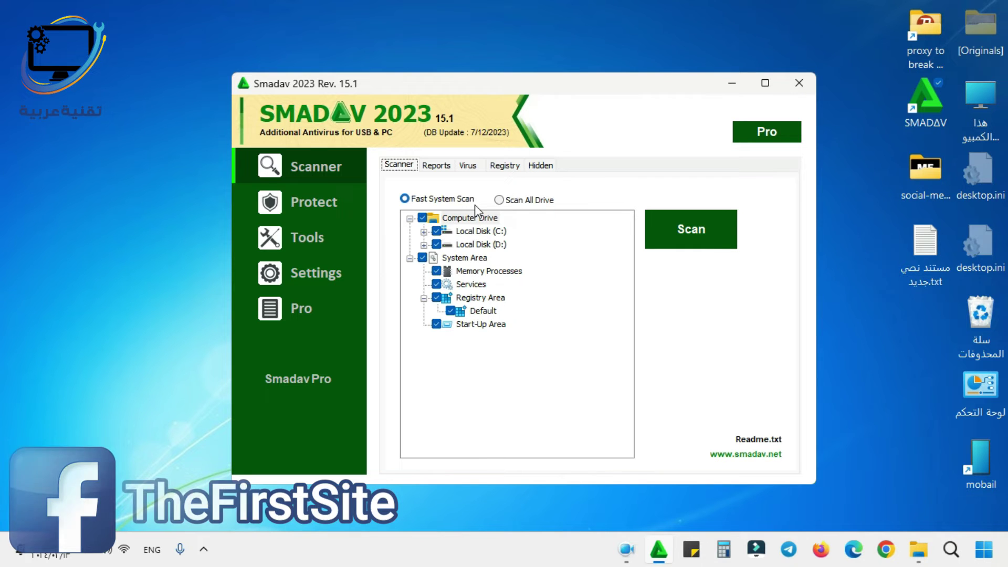
{"action": "left_click", "coordinate": [424, 231]}
{"action": "left_click", "coordinate": [424, 218]}
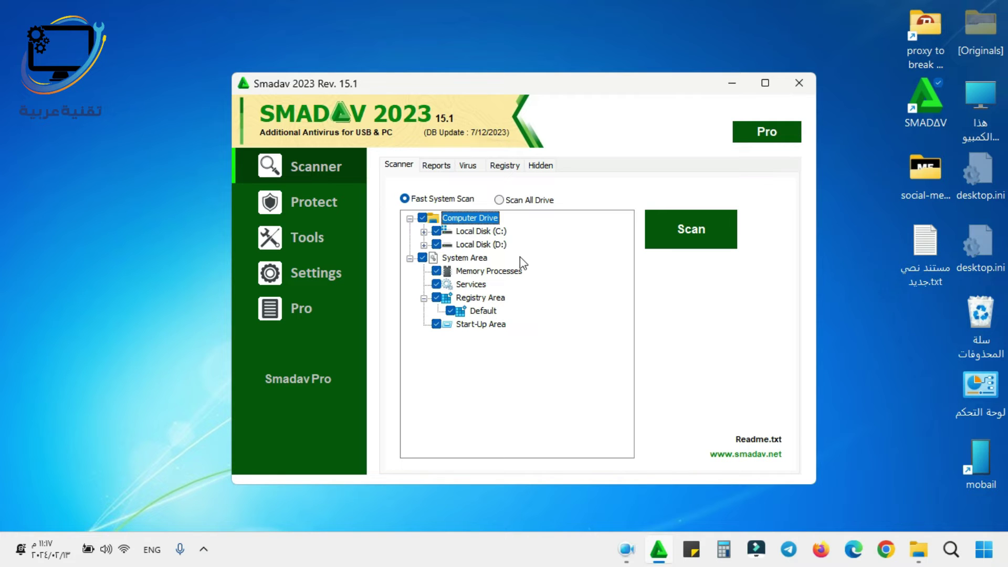
{"action": "left_click", "coordinate": [500, 201]}
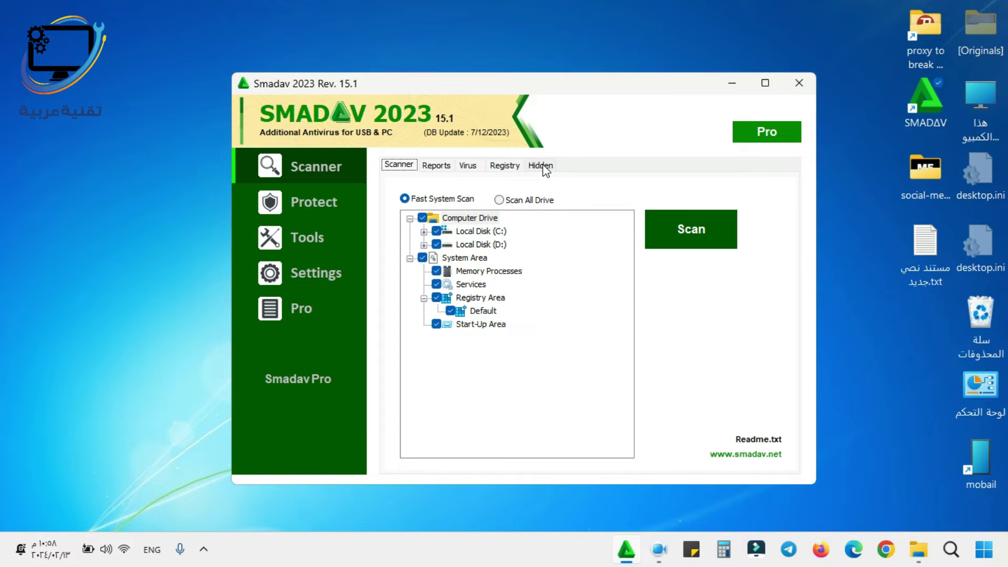
- Review the scanner's Reports, Virus, Registry and Hidden pages and the Protect section's anti-ransomware settings
{"action": "left_click", "coordinate": [436, 167]}
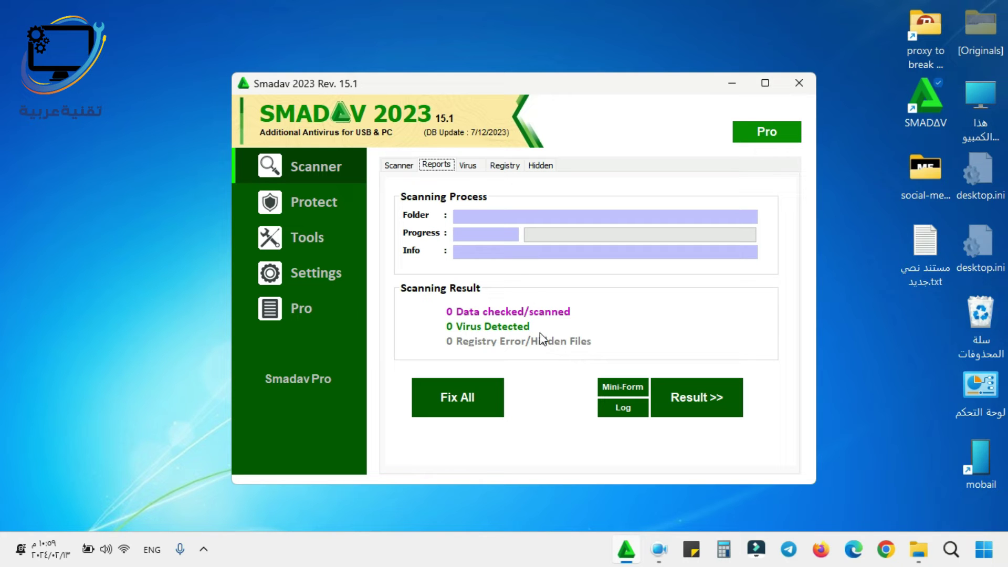
{"action": "left_click", "coordinate": [469, 166]}
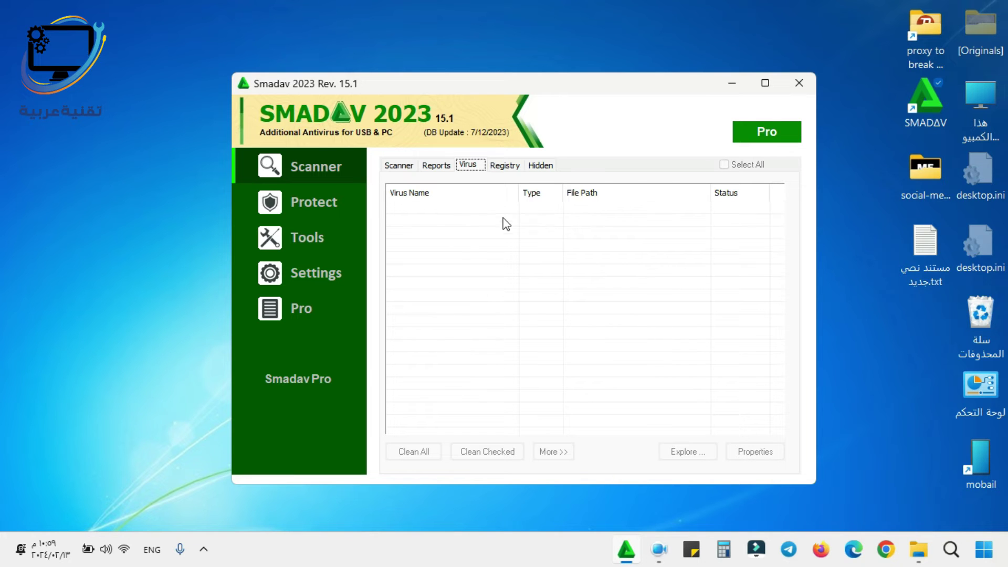
{"action": "left_click", "coordinate": [505, 166]}
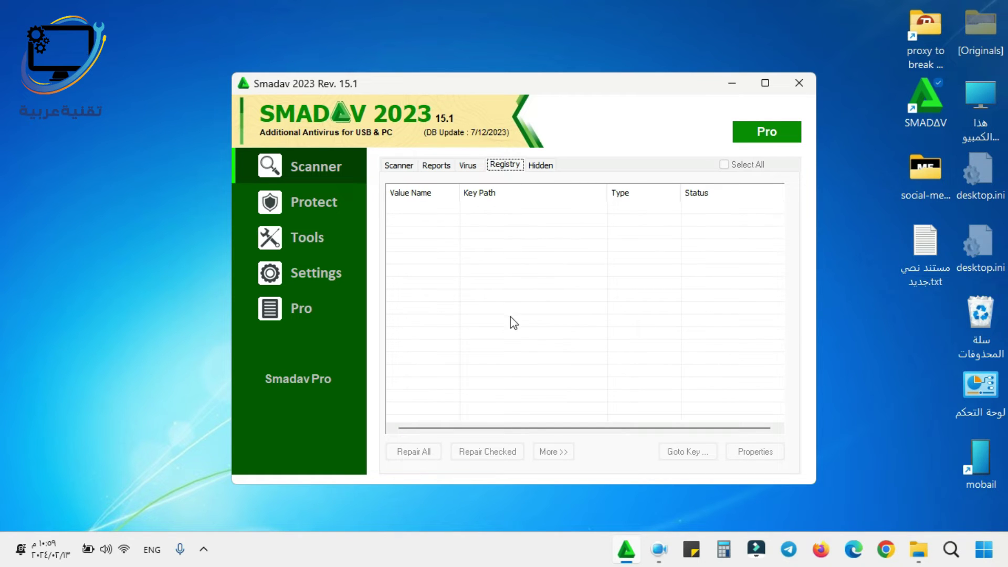
{"action": "left_click", "coordinate": [545, 167]}
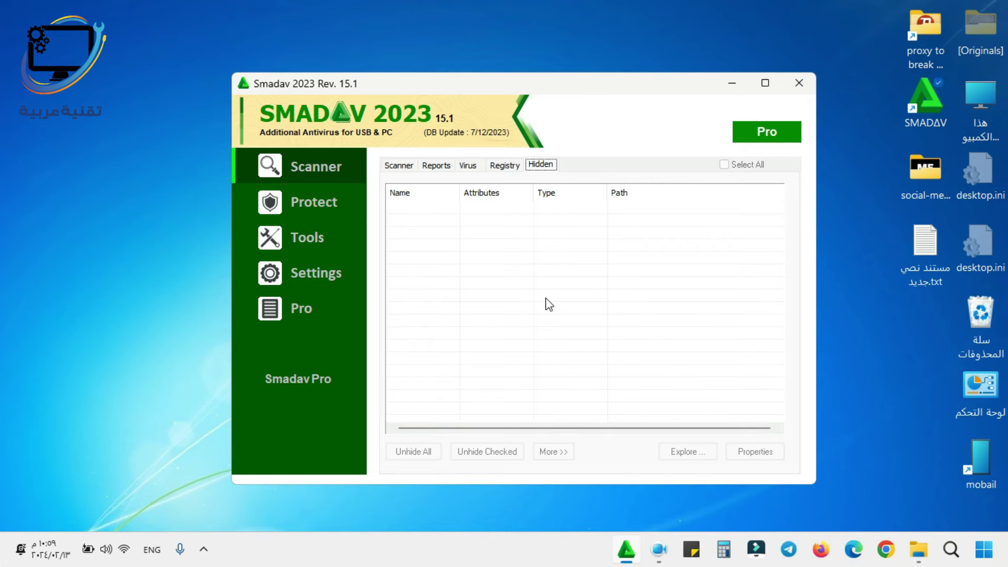
{"action": "left_click", "coordinate": [323, 206]}
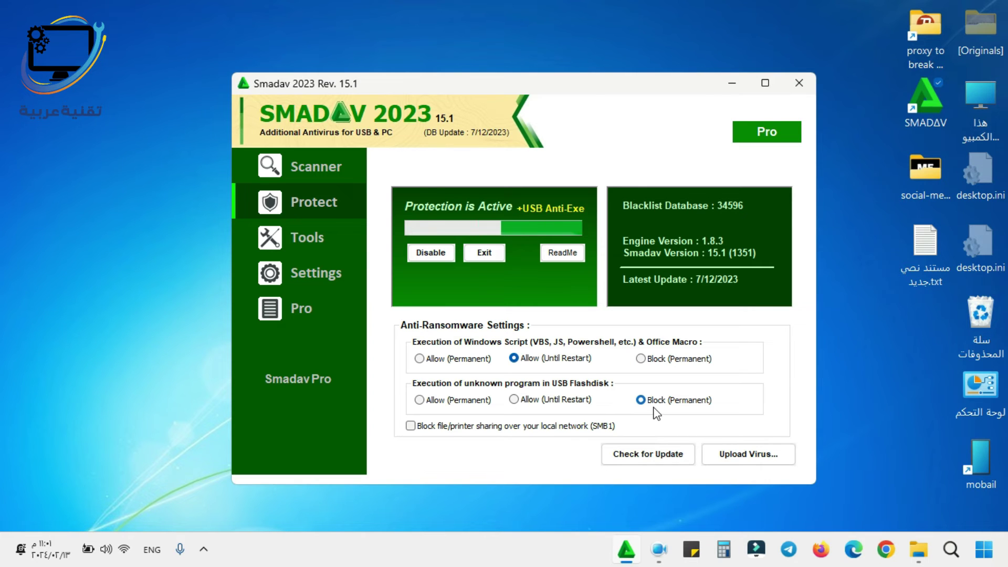
- Review the One-Virus By-User tool's suspected files and the actions available for a process in Process Manager
{"action": "left_click", "coordinate": [307, 237]}
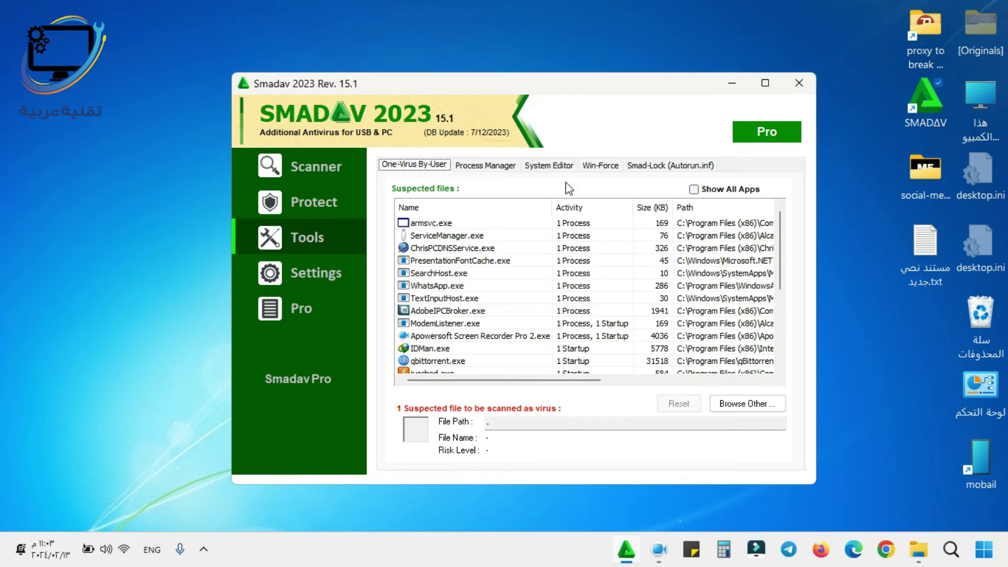
{"action": "left_click", "coordinate": [485, 165]}
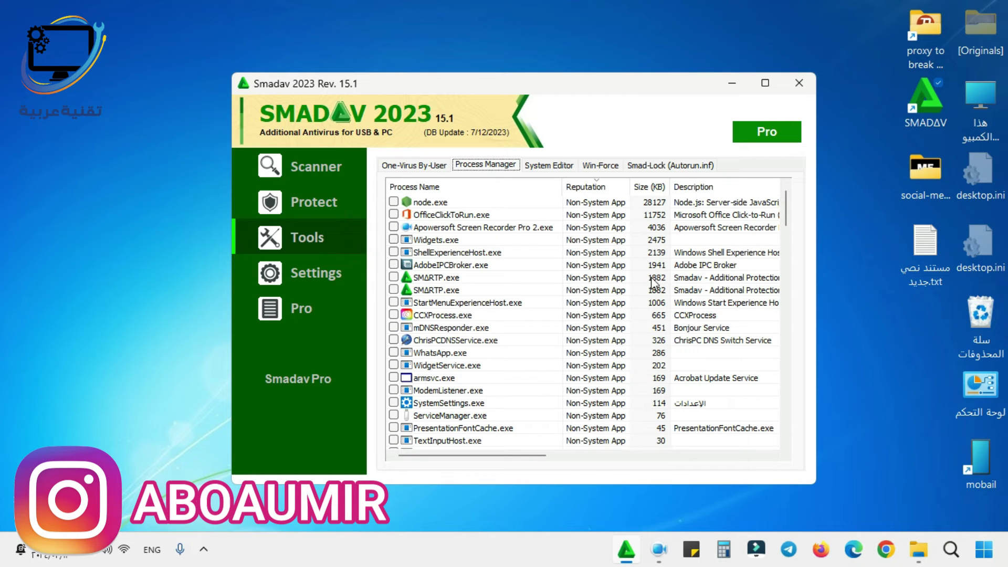
{"action": "right_click", "coordinate": [605, 316]}
{"action": "mouse_move", "coordinate": [637, 327]}
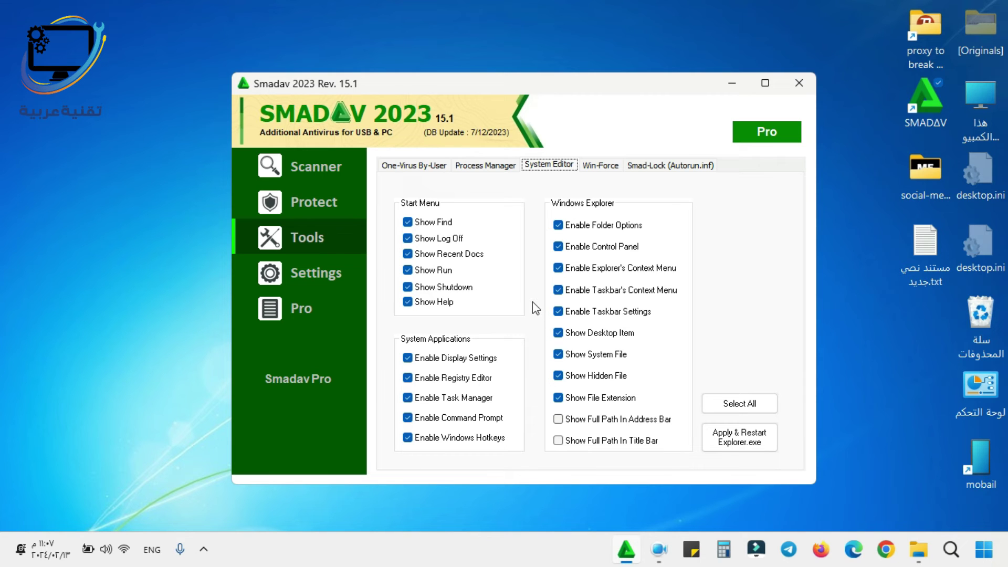
- Try the Win-Force shortcuts for Task Manager and Command Prompt, and view the Smad-Lock drive list
{"action": "left_click", "coordinate": [600, 166]}
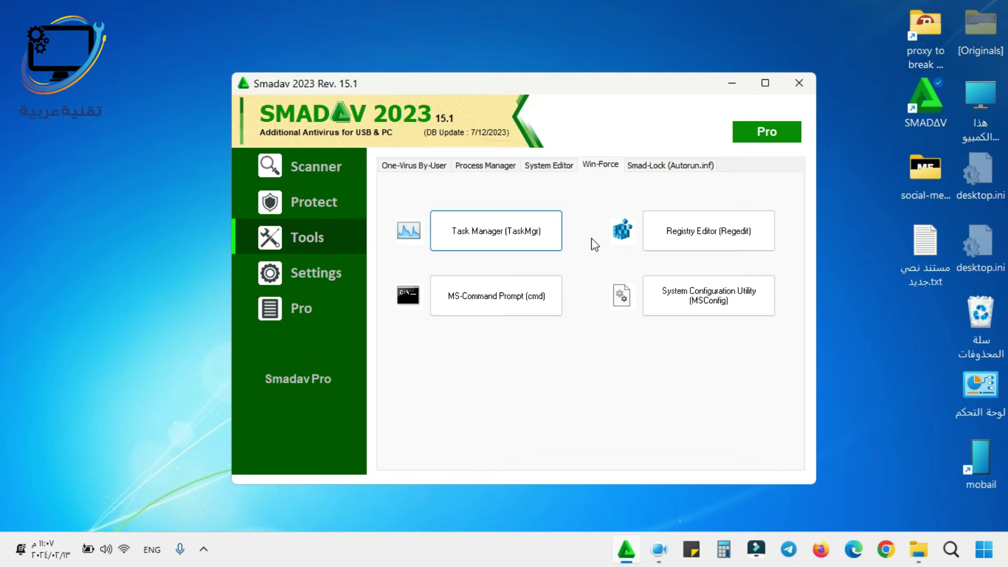
{"action": "left_click", "coordinate": [480, 246]}
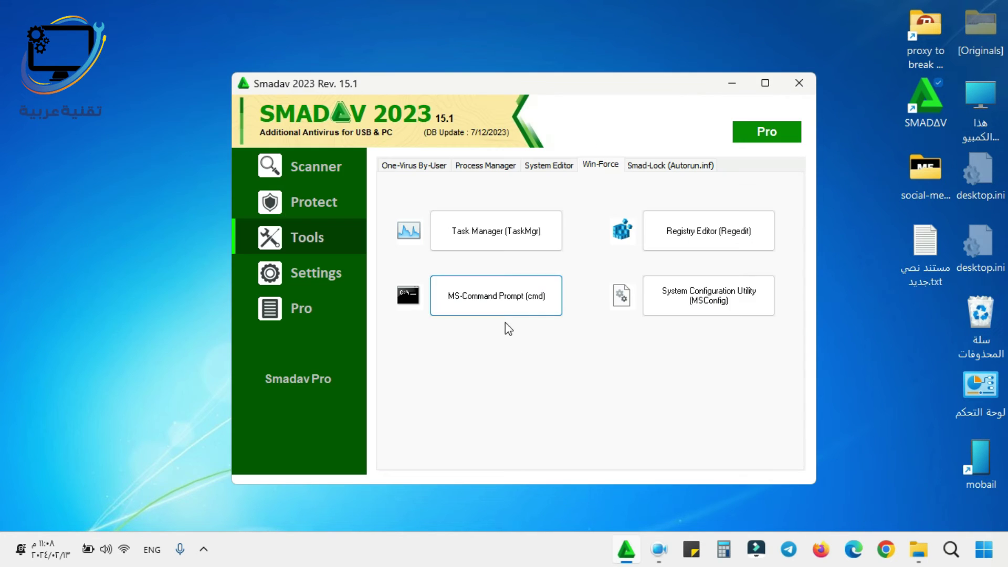
{"action": "left_click", "coordinate": [503, 312]}
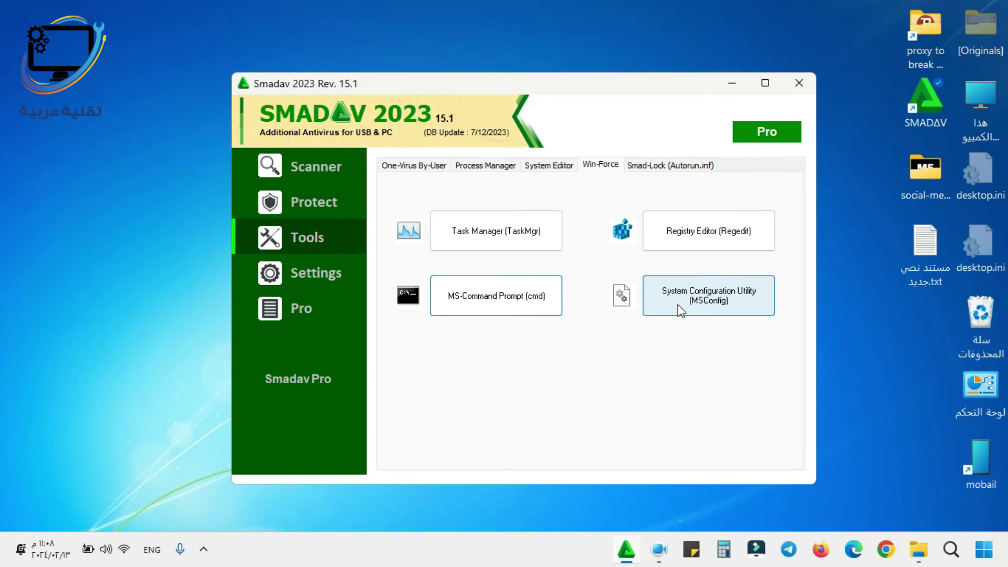
{"action": "left_click", "coordinate": [646, 164]}
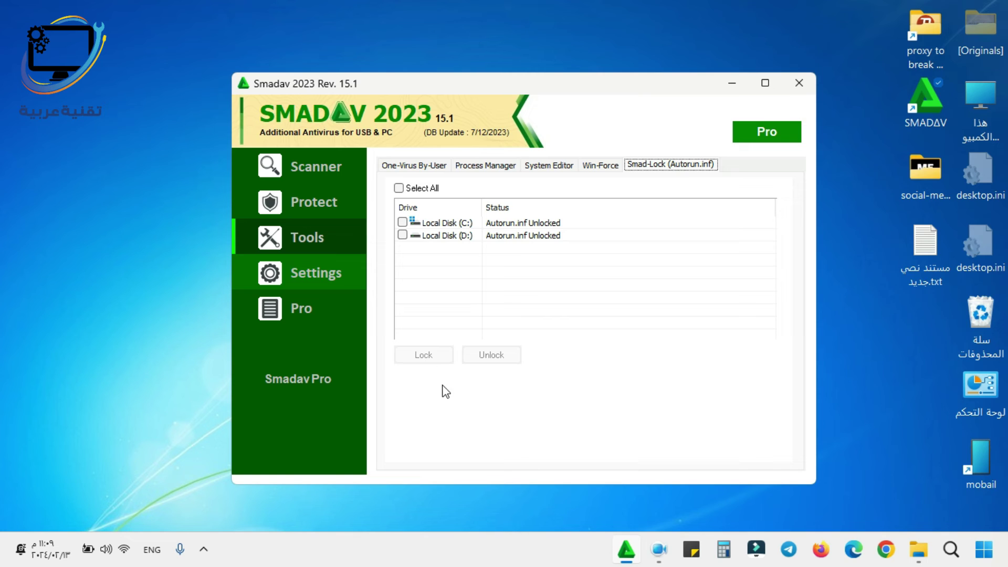
- Review the general settings, and open the Virus Uploader and exit it without adding files
{"action": "left_click", "coordinate": [341, 278]}
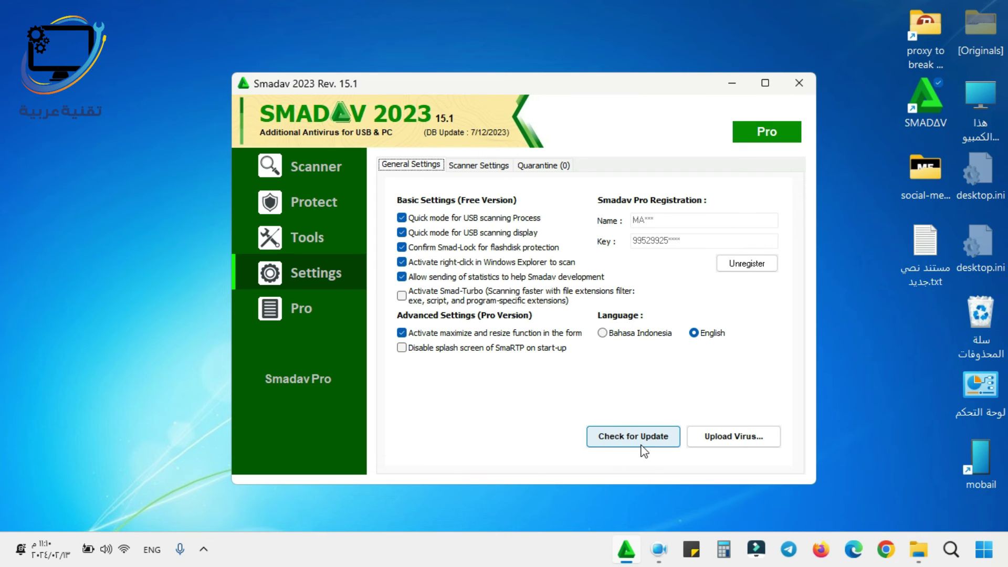
{"action": "left_click", "coordinate": [701, 445]}
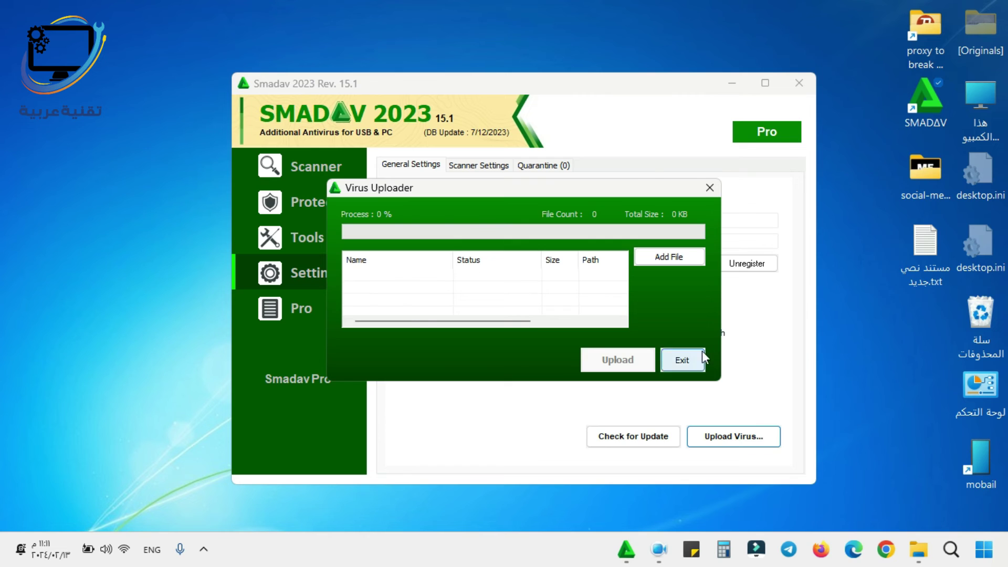
{"action": "left_click", "coordinate": [682, 359]}
- View the exception list in the scanner settings and close it without adding entries
{"action": "left_click", "coordinate": [477, 164]}
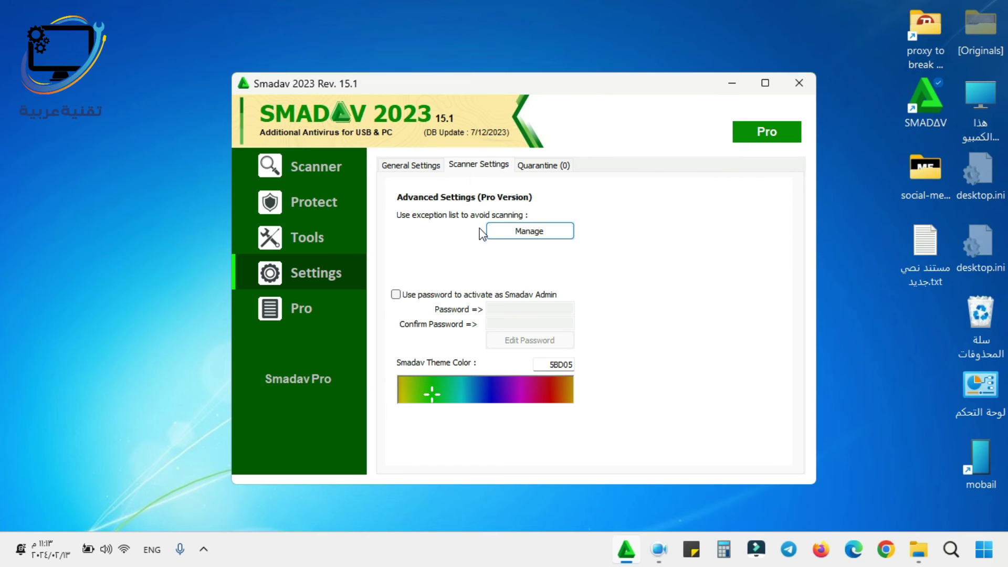
{"action": "left_click", "coordinate": [514, 240]}
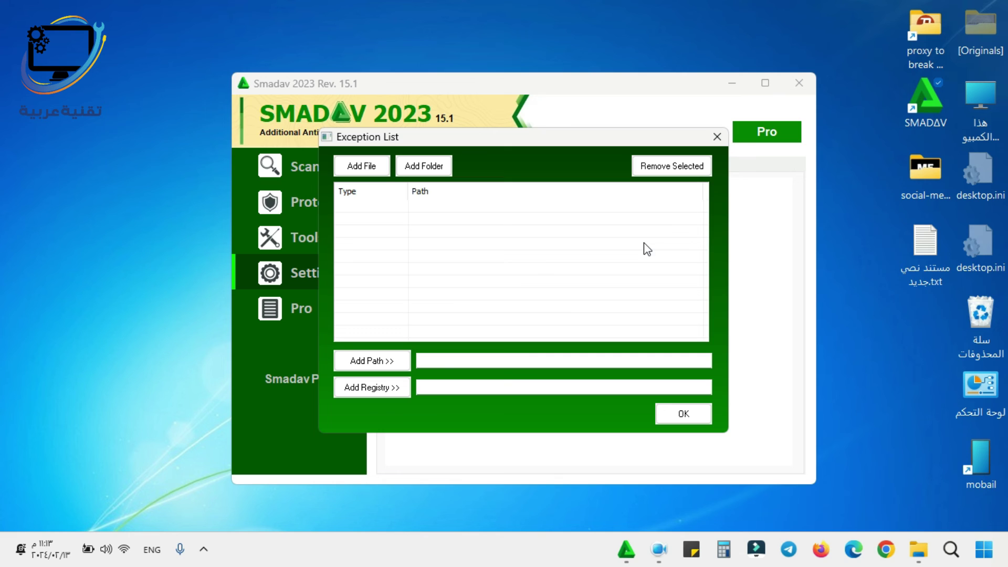
{"action": "key", "text": "Escape"}
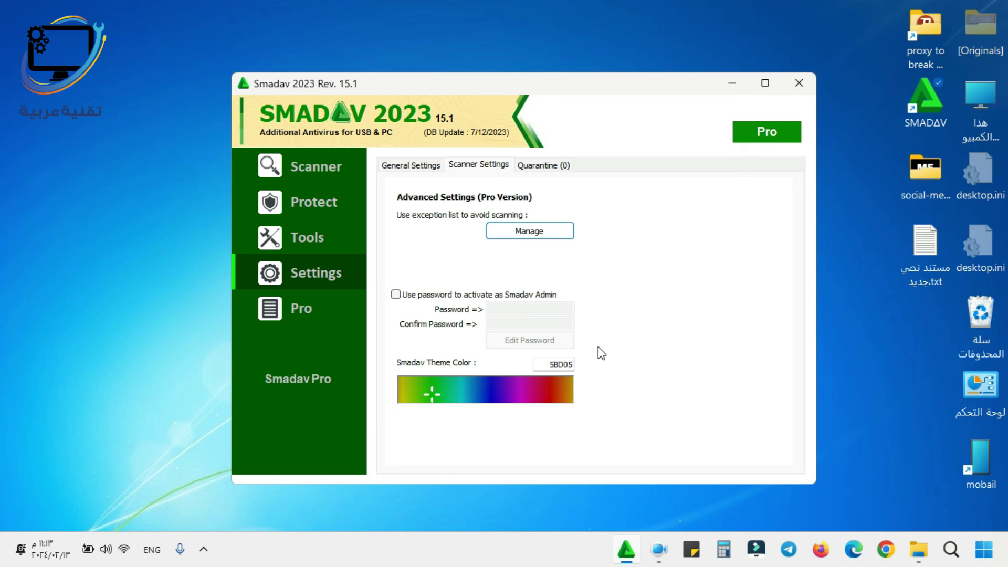
- Try blue, purple and red as the Smadav theme color and return the theme to green
{"action": "left_click_drag", "start_coordinate": [490, 394], "coordinate": [496, 395]}
{"action": "left_click", "coordinate": [496, 395]}
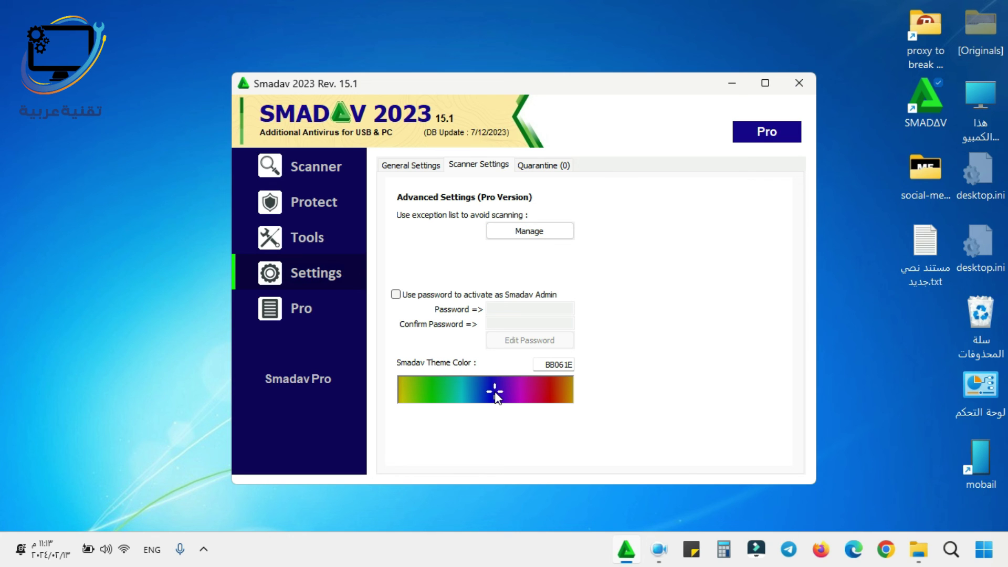
{"action": "left_click", "coordinate": [527, 386]}
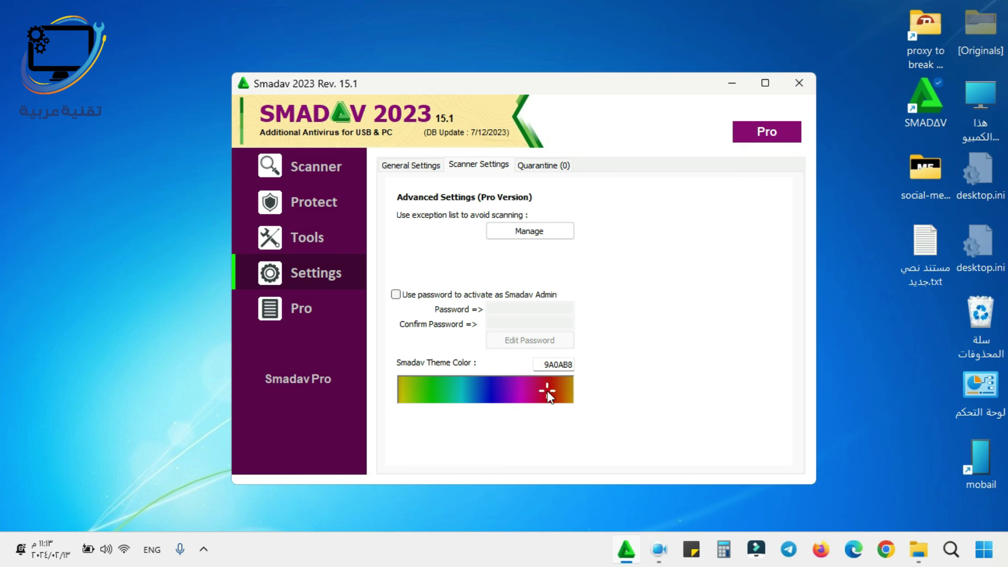
{"action": "left_click", "coordinate": [547, 390]}
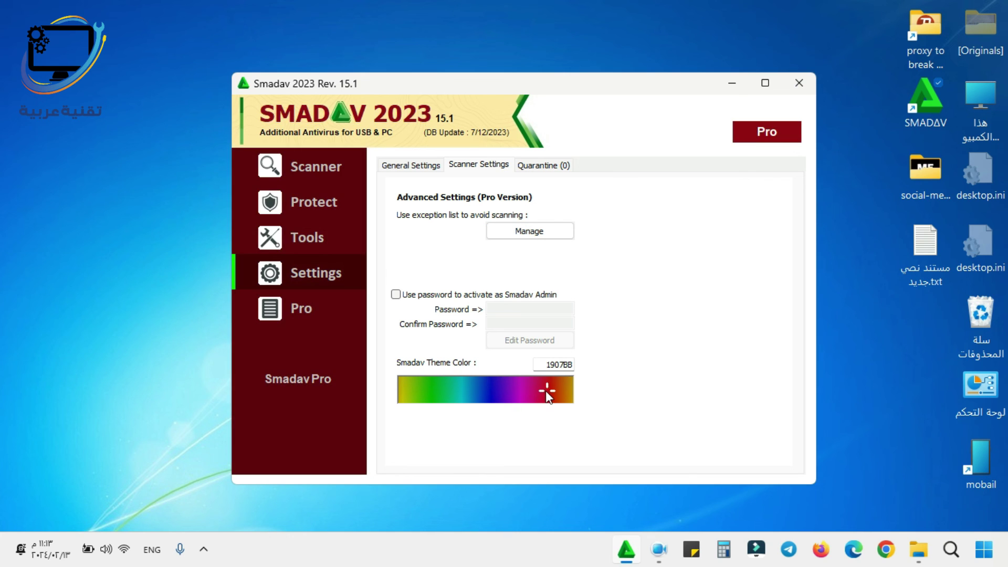
{"action": "left_click", "coordinate": [462, 390]}
- View the quarantine list and the feature explanations in the Smadav Free vs Pro comparison
{"action": "left_click", "coordinate": [544, 165]}
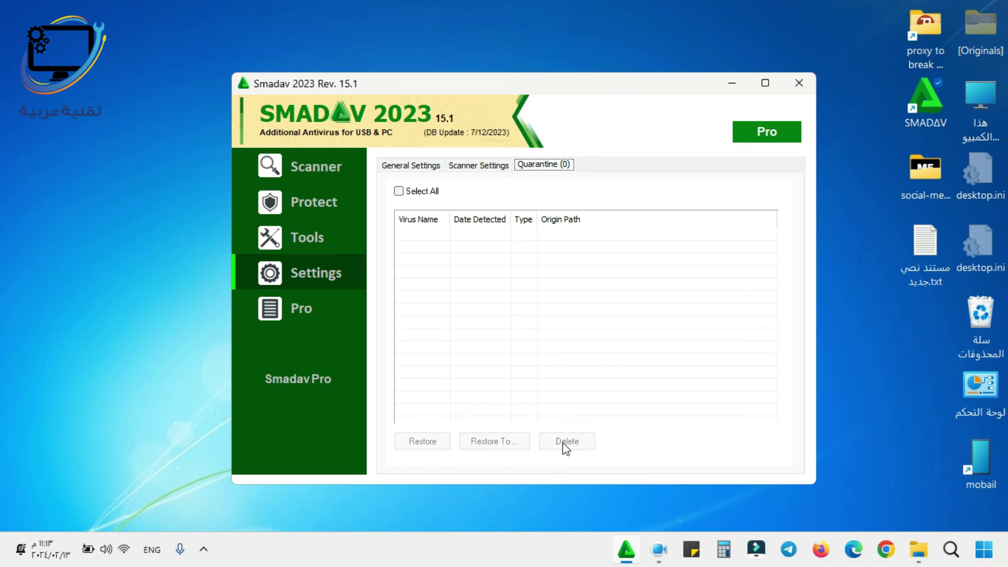
{"action": "left_click", "coordinate": [315, 319]}
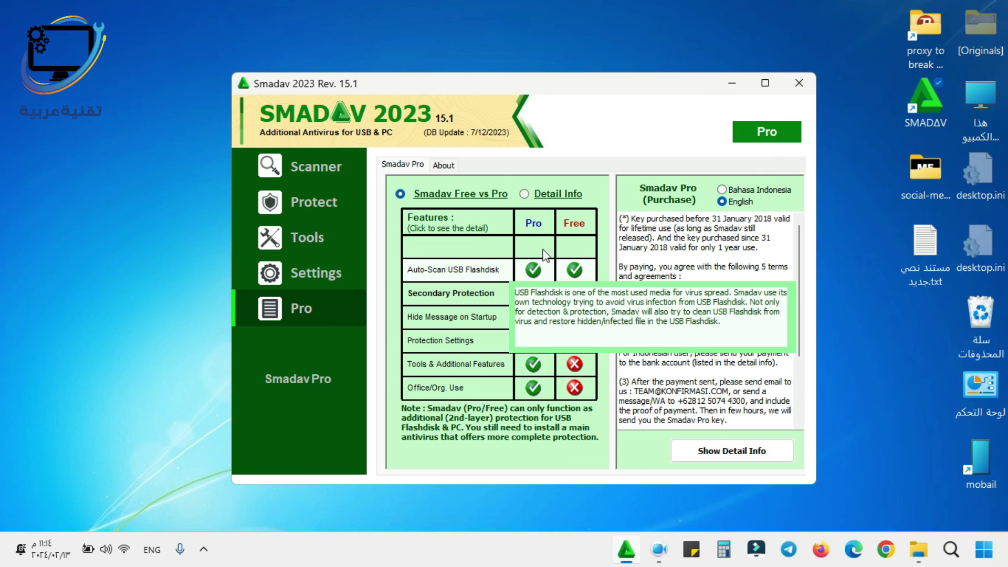
{"action": "mouse_move", "coordinate": [546, 372]}
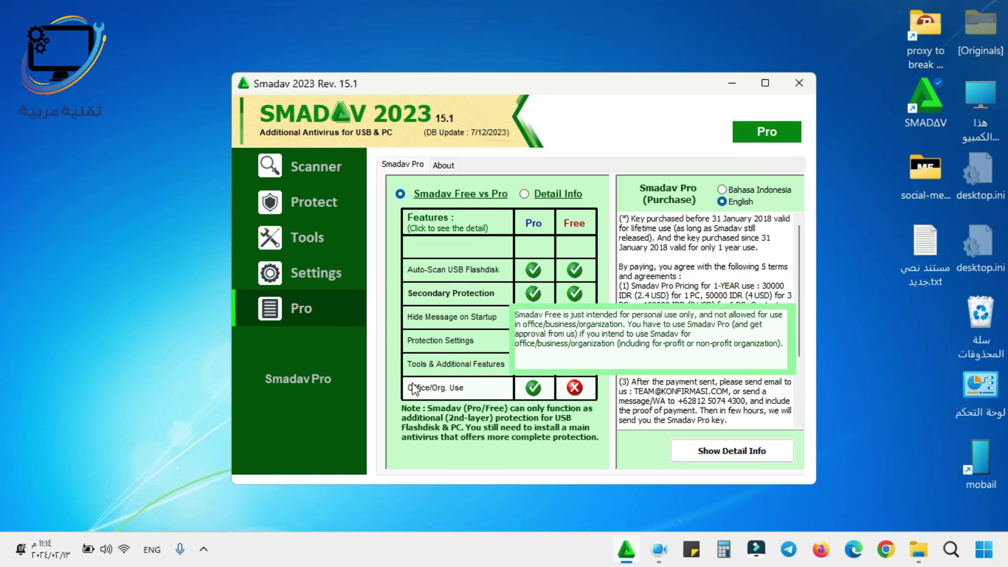